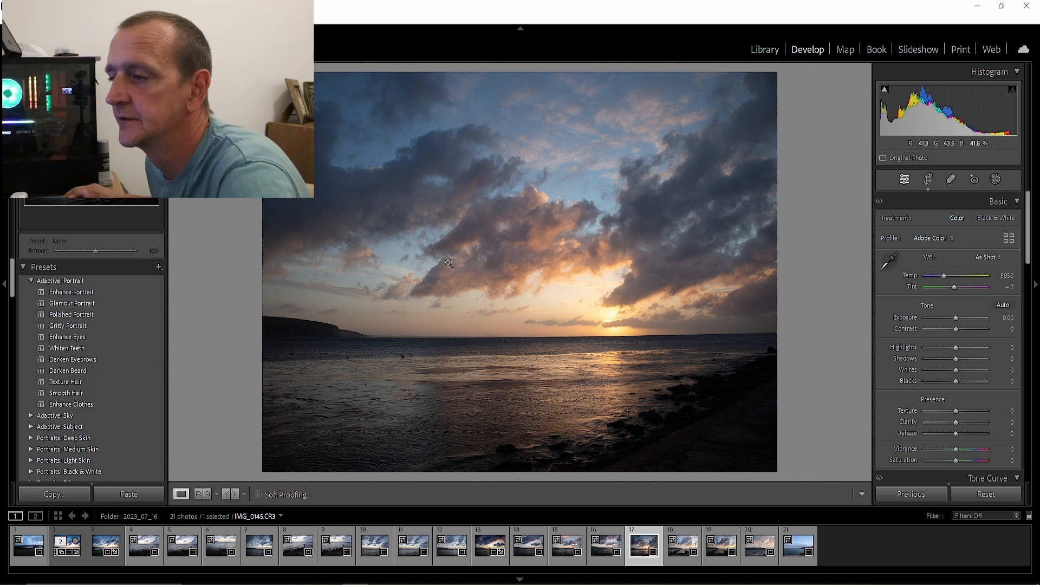
Collapse the Adaptive Portrait preset group and keep the photo's white balance at As Shot
{"action": "left_click", "coordinate": [31, 280]}
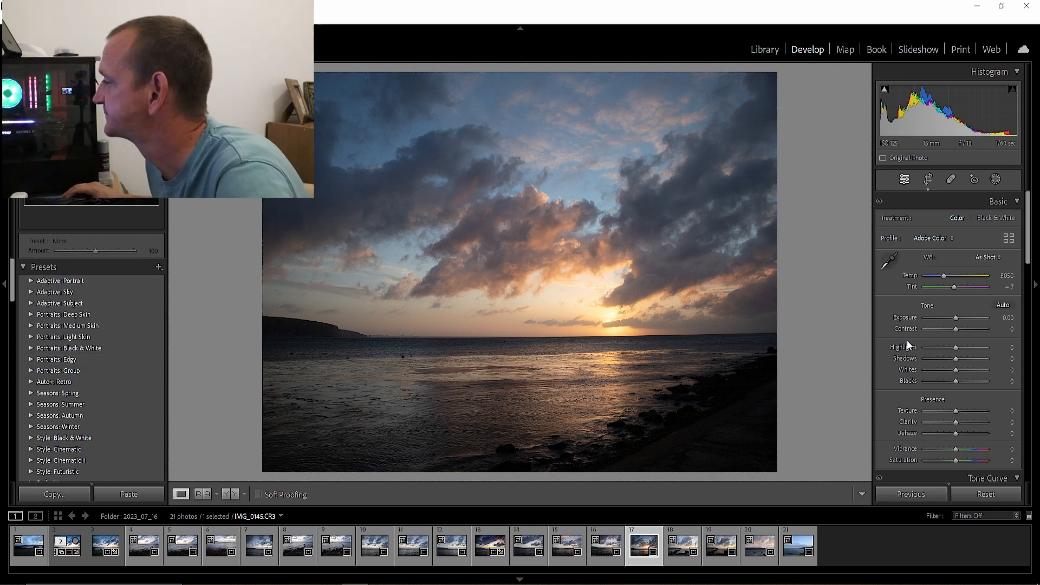
{"action": "left_click", "coordinate": [999, 258]}
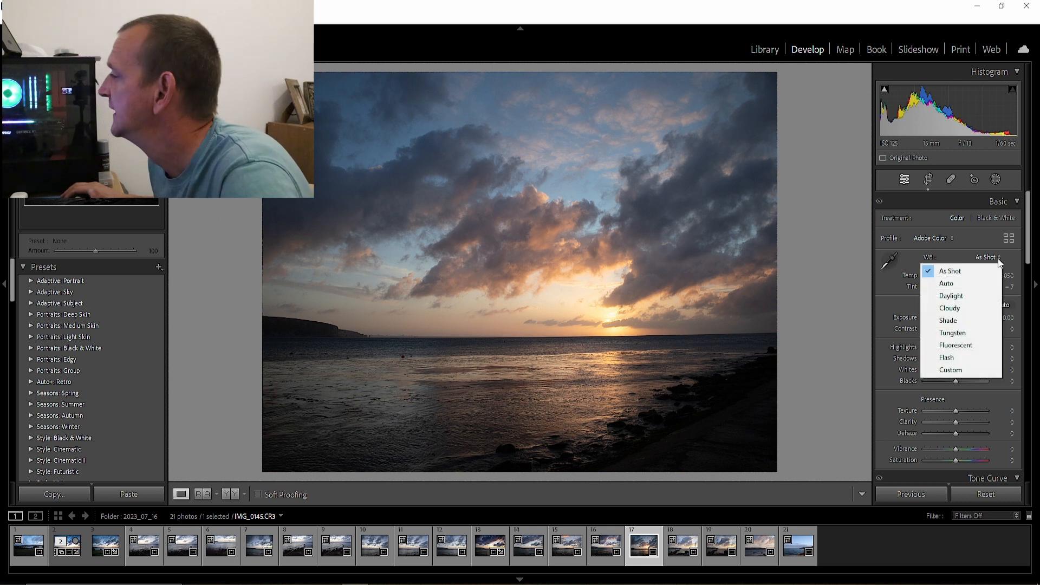
{"action": "left_click", "coordinate": [970, 271]}
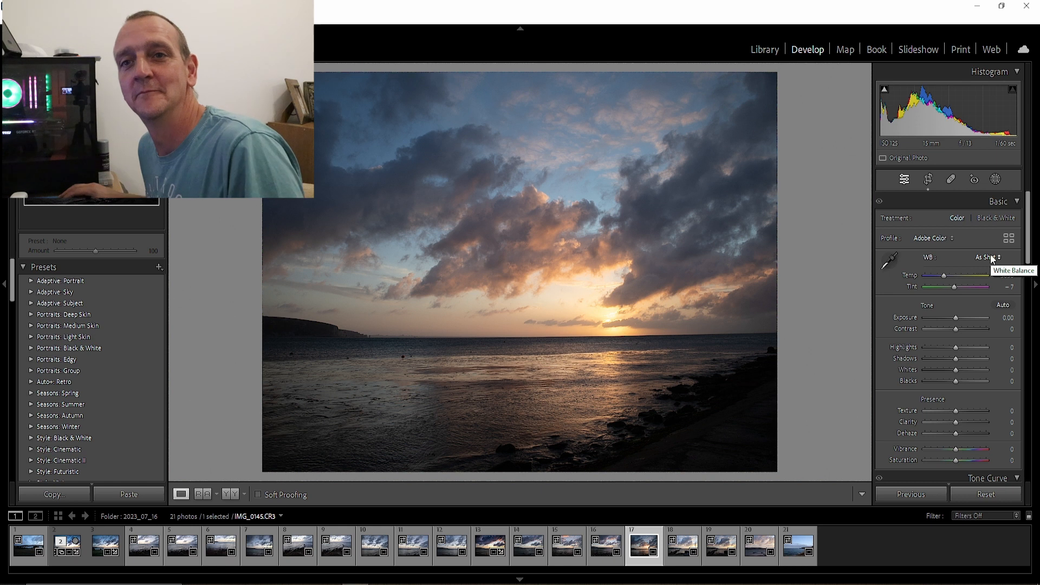
Try the Daylight, Cloudy and Tungsten white balance presets on the sunset photo and return to As Shot
{"action": "left_click", "coordinate": [989, 258]}
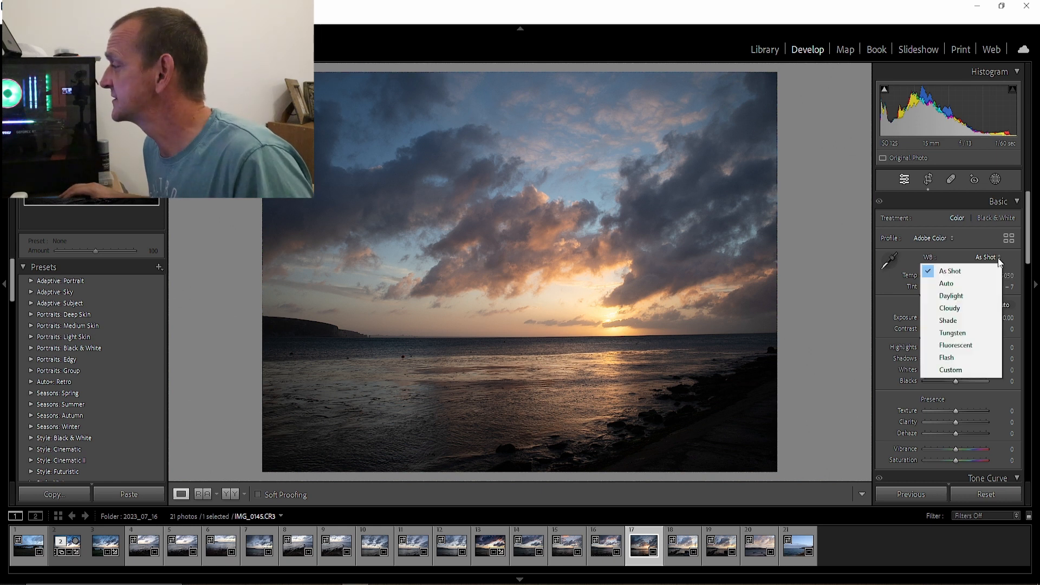
{"action": "left_click", "coordinate": [976, 294]}
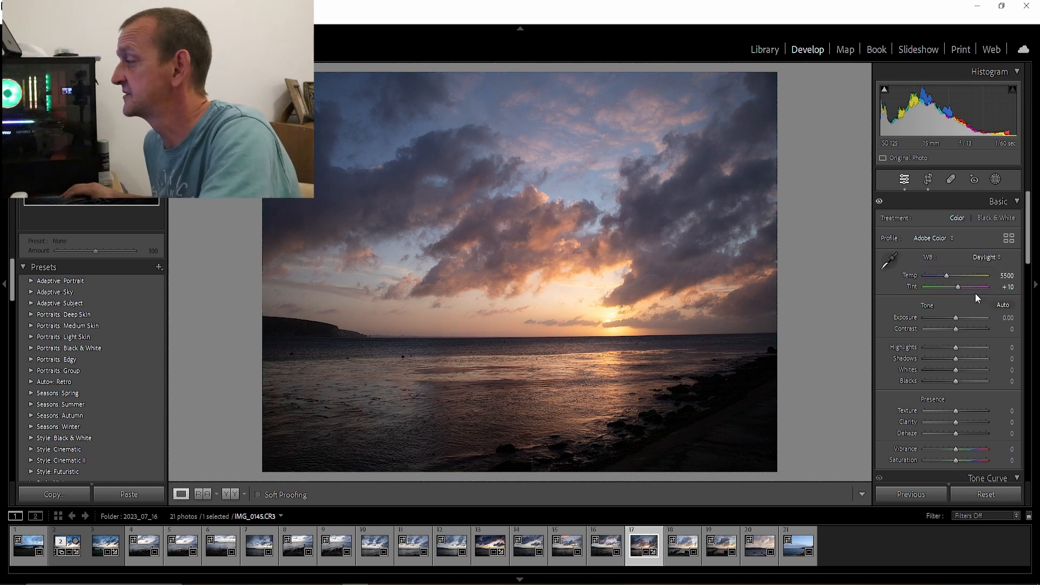
{"action": "left_click", "coordinate": [999, 260]}
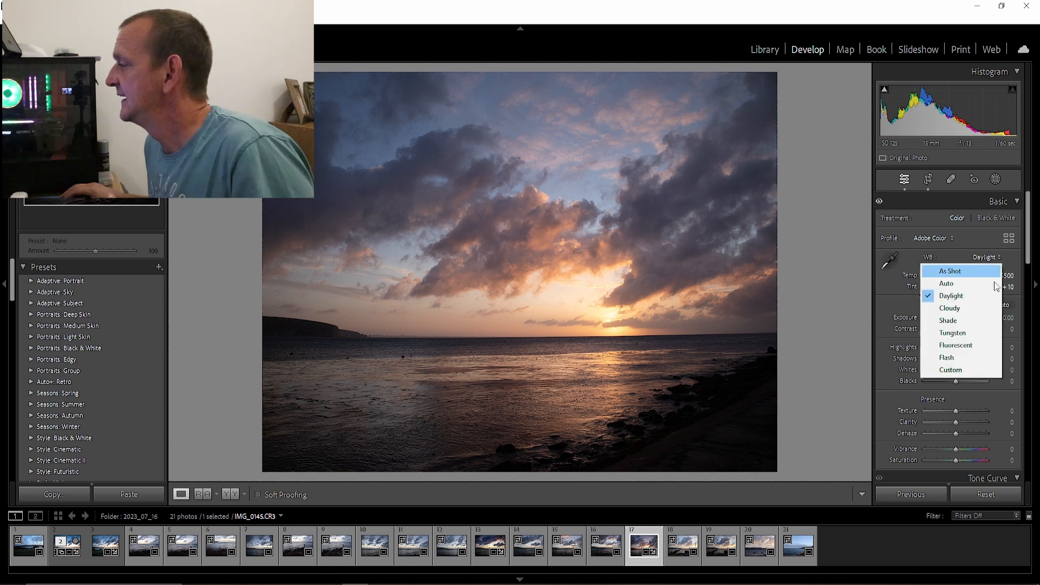
{"action": "left_click", "coordinate": [974, 307]}
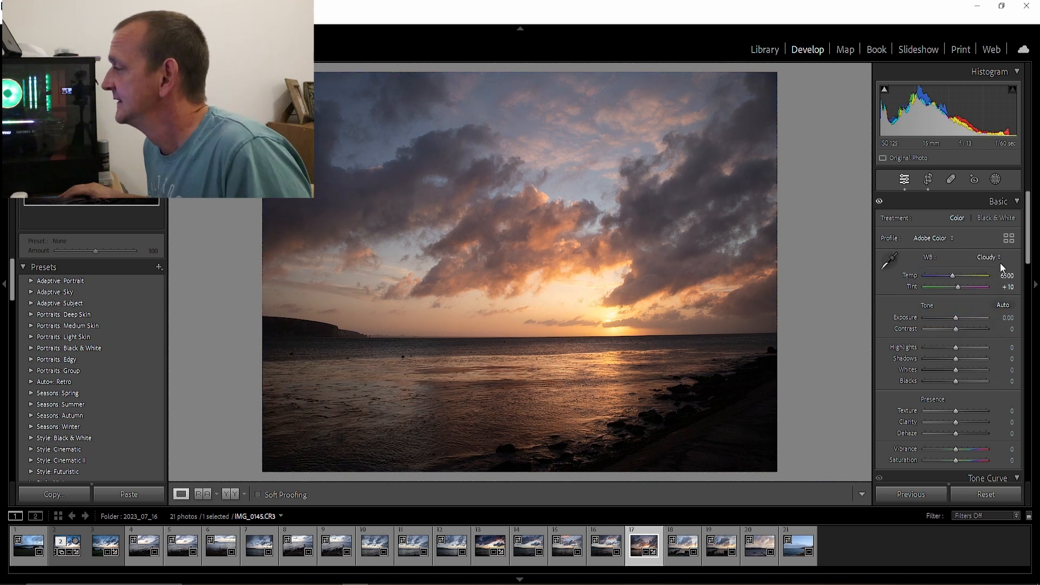
{"action": "left_click", "coordinate": [999, 260]}
{"action": "left_click", "coordinate": [978, 334]}
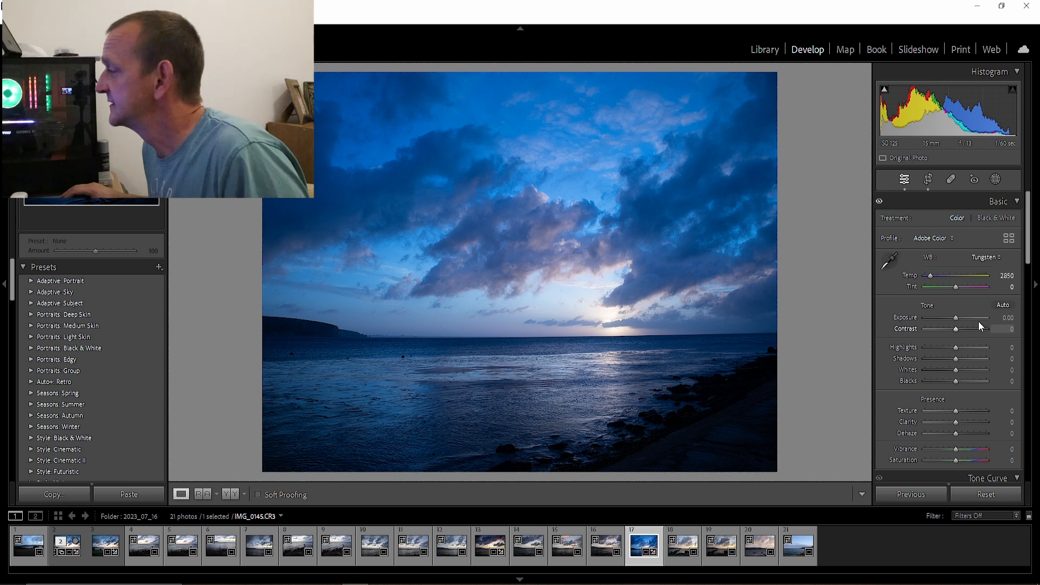
{"action": "left_click", "coordinate": [999, 262]}
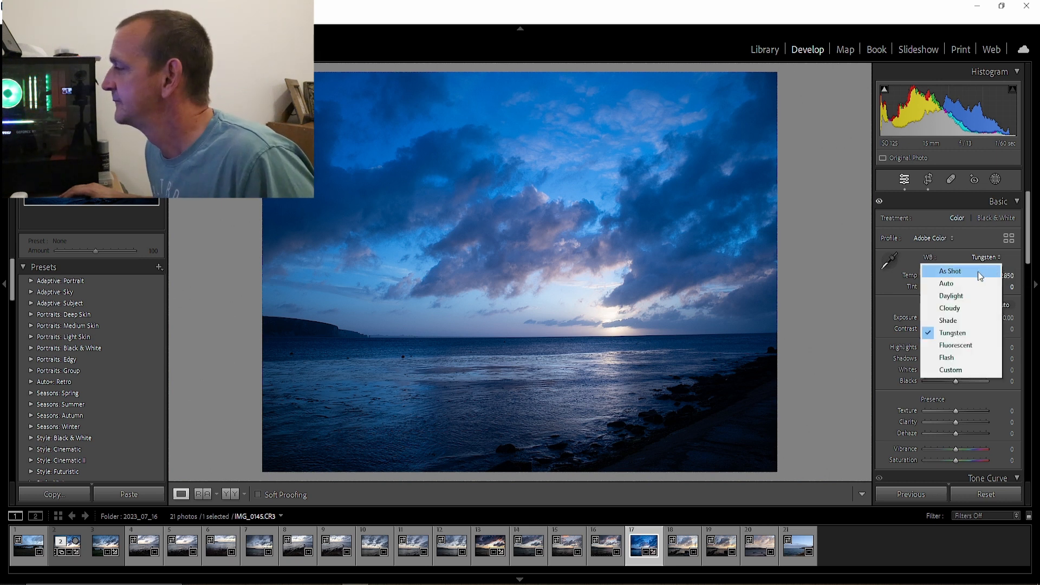
{"action": "left_click", "coordinate": [978, 272]}
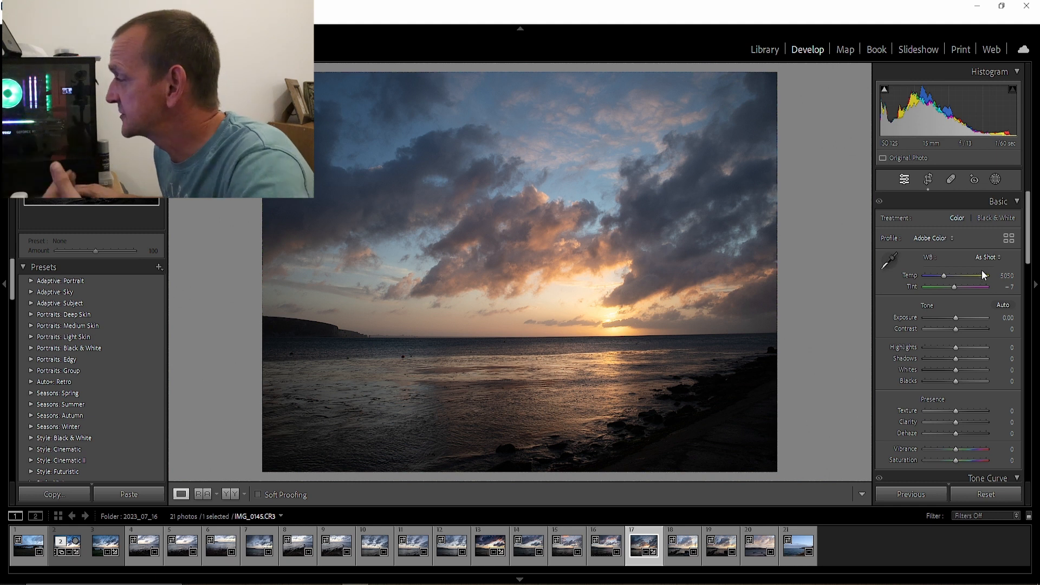
Apply automatic tone adjustments to the sunset photo
{"action": "left_click", "coordinate": [1004, 304]}
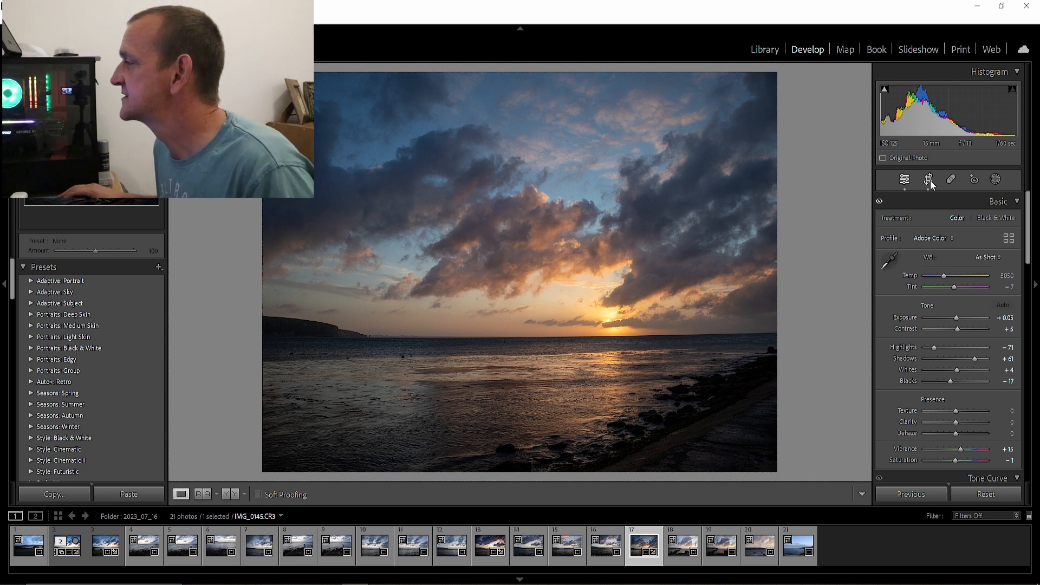
Widen the crop on both sides to the photo's full original width and straighten the horizon automatically
{"action": "left_click", "coordinate": [930, 182]}
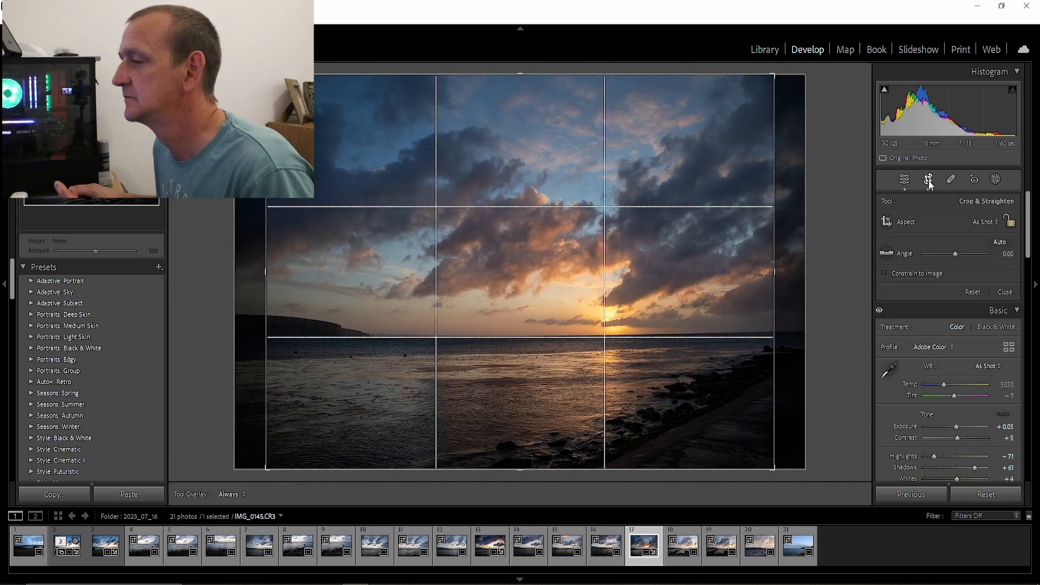
{"action": "left_click_drag", "start_coordinate": [775, 272], "coordinate": [825, 271]}
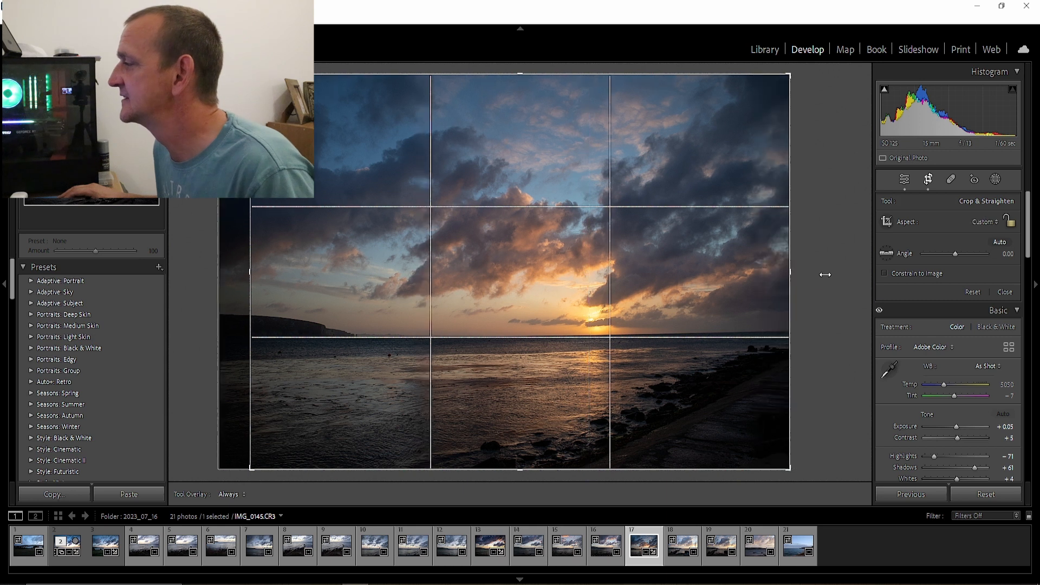
{"action": "left_click_drag", "start_coordinate": [249, 274], "coordinate": [178, 274]}
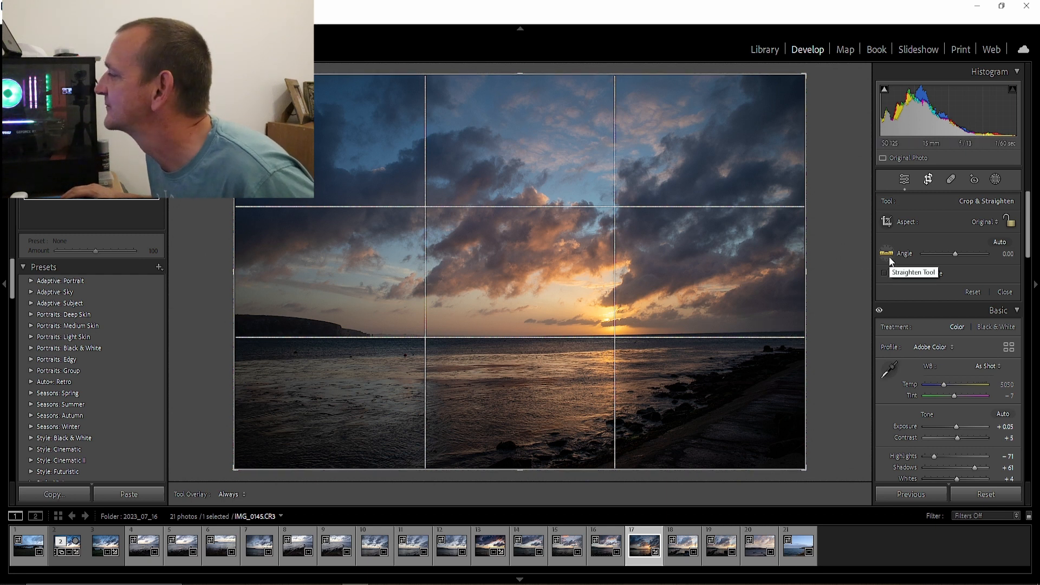
{"action": "left_click", "coordinate": [997, 239]}
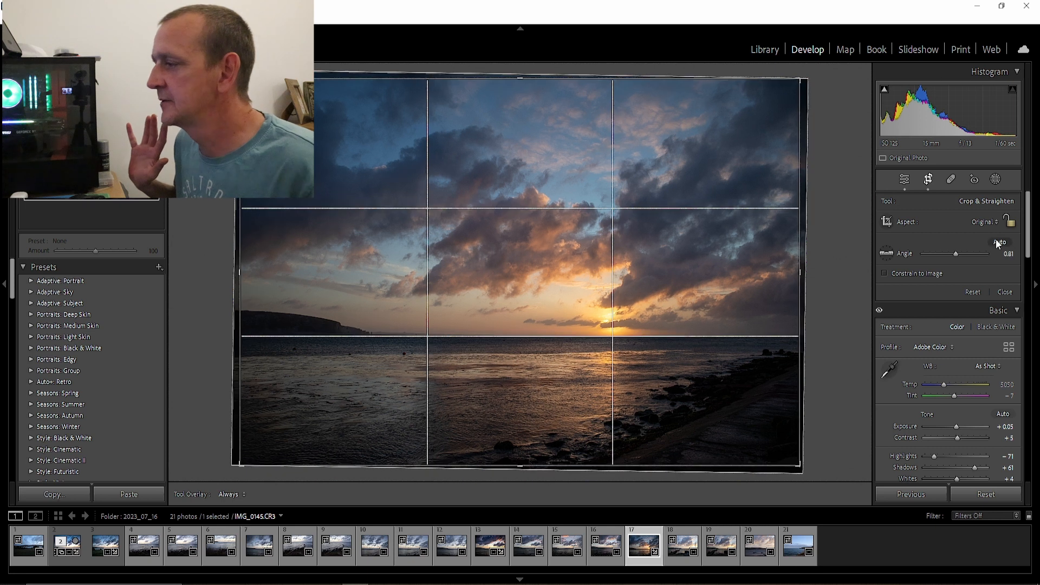
{"action": "left_click", "coordinate": [1005, 293]}
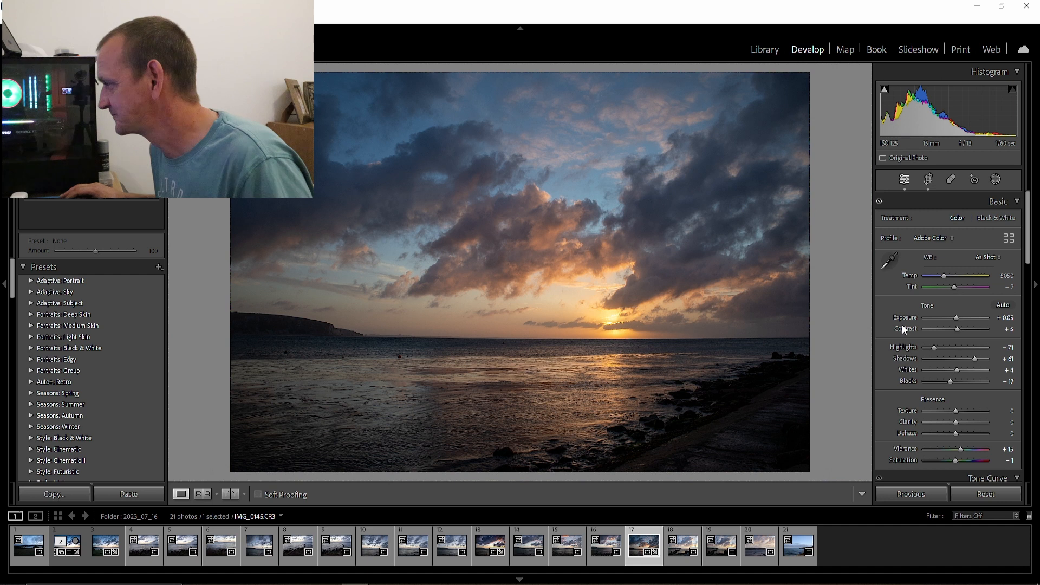
Raise the photo's Whites to +70 using the clipping preview and set the Blacks to -9
{"action": "scroll", "coordinate": [926, 313], "scroll_direction": "down", "scroll_amount": 3}
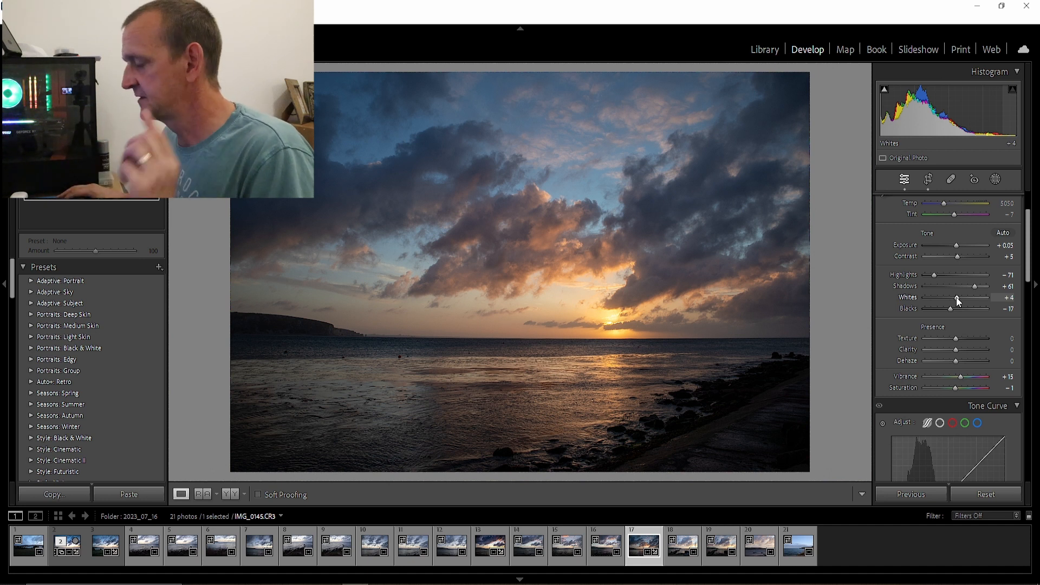
{"action": "key", "text": "alt"}
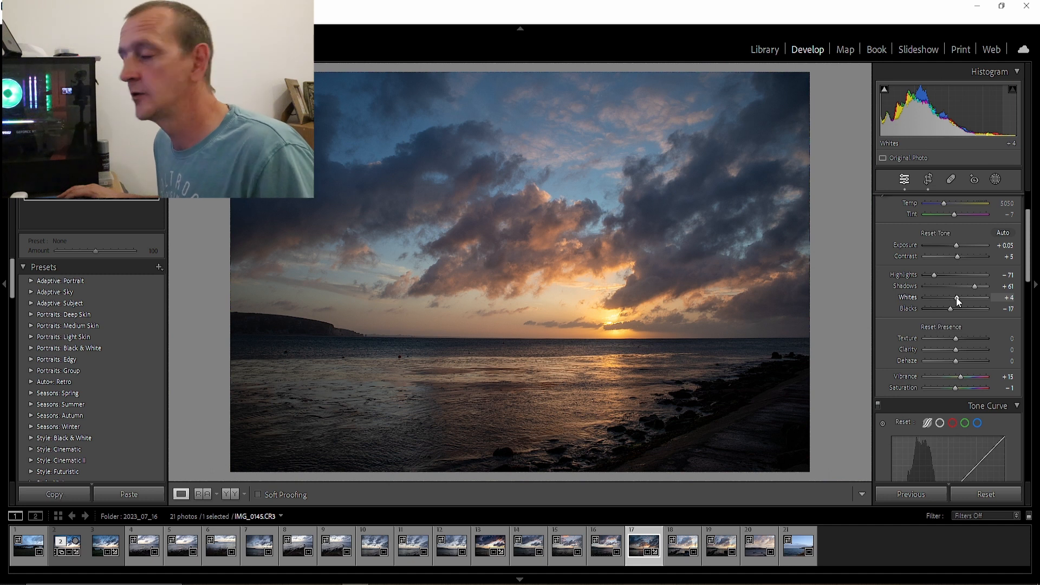
{"action": "left_click_drag", "start_coordinate": [956, 297], "coordinate": [957, 297]}
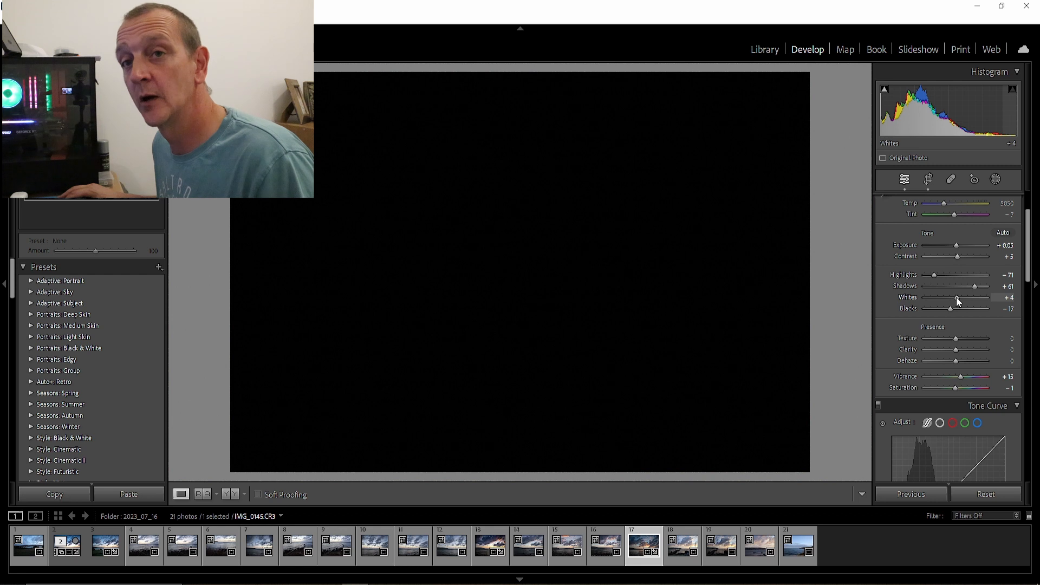
{"action": "left_click_drag", "start_coordinate": [957, 296], "coordinate": [979, 311]}
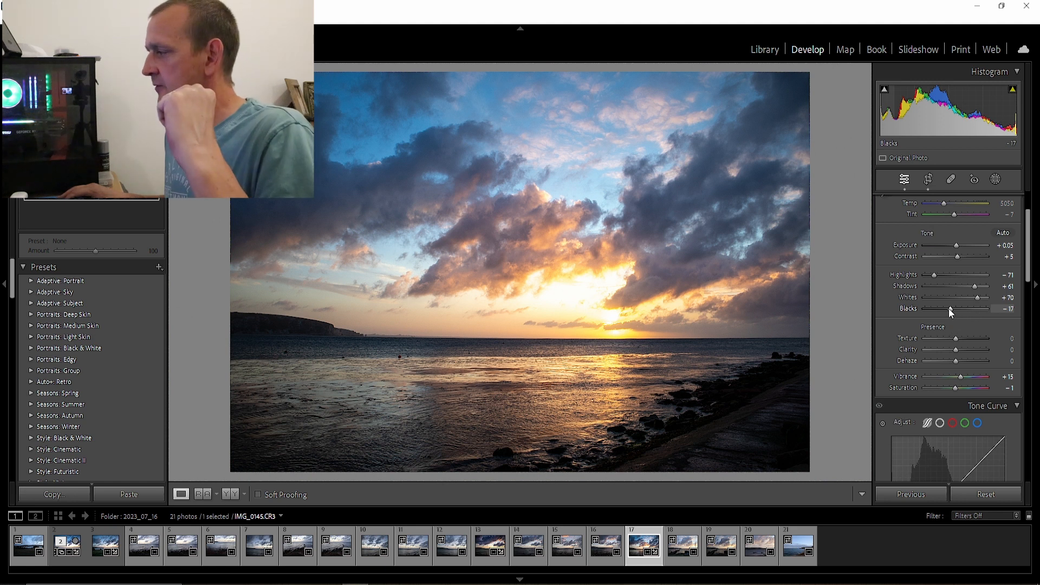
{"action": "mouse_move", "coordinate": [949, 310]}
{"action": "left_mouse_down"}
{"action": "mouse_move", "coordinate": [903, 313]}
{"action": "mouse_move", "coordinate": [952, 313]}
{"action": "left_mouse_up"}
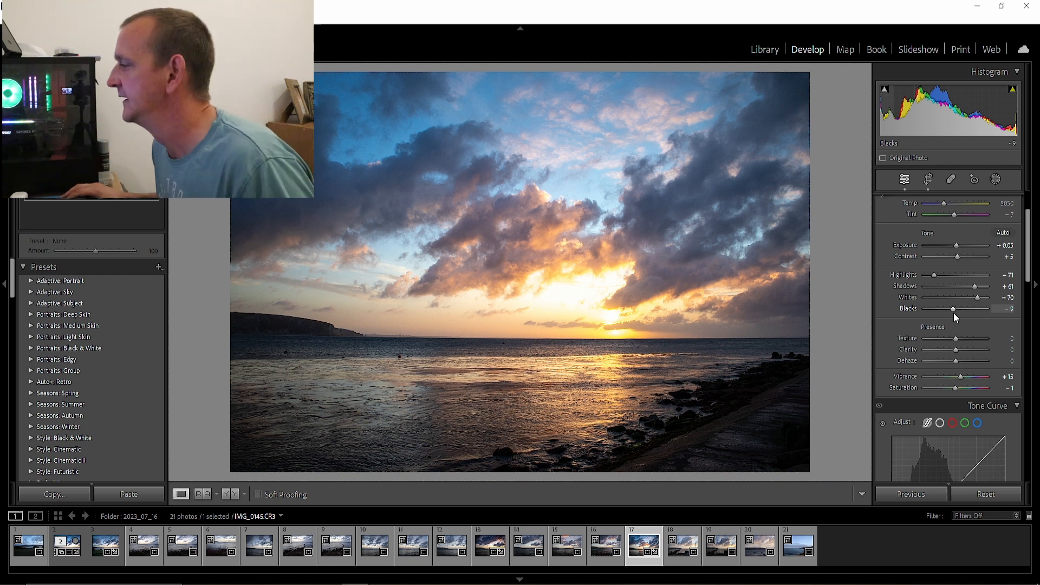
Create a brush mask and paint it over the entire sky down to the horizon
{"action": "scroll", "coordinate": [948, 333], "scroll_direction": "down", "scroll_amount": 3}
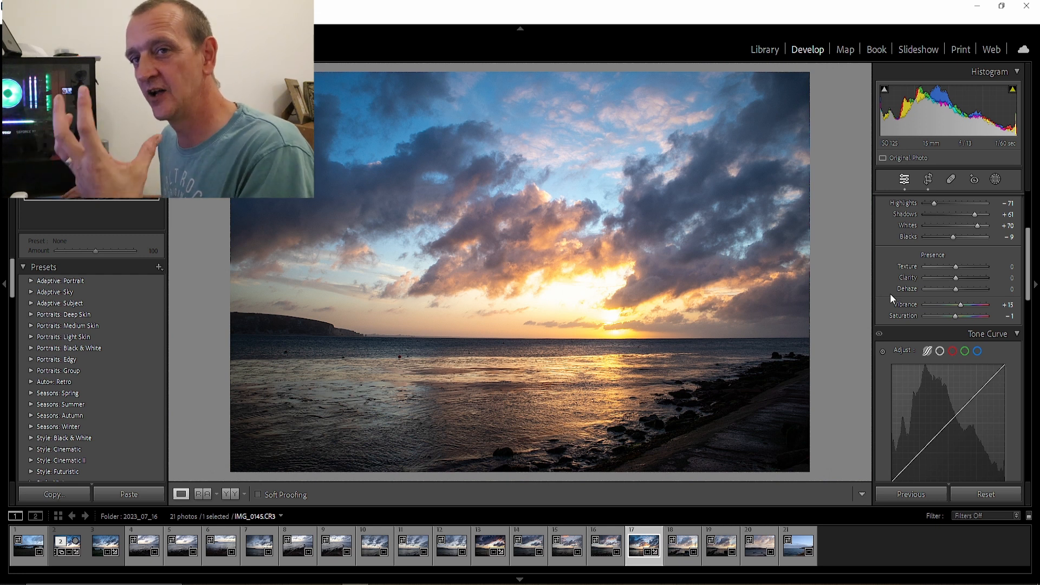
{"action": "left_click", "coordinate": [994, 178]}
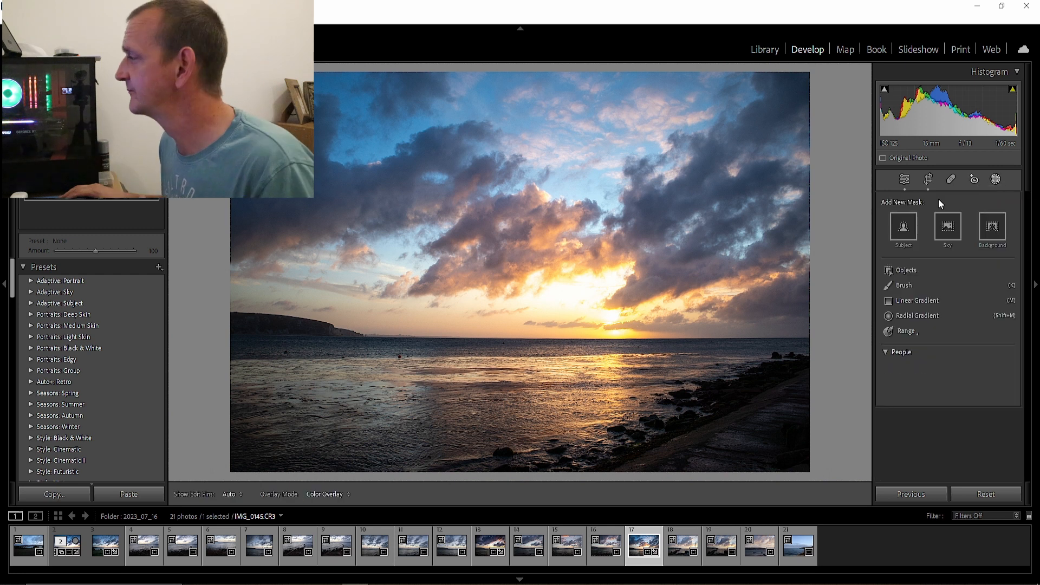
{"action": "left_click", "coordinate": [900, 287]}
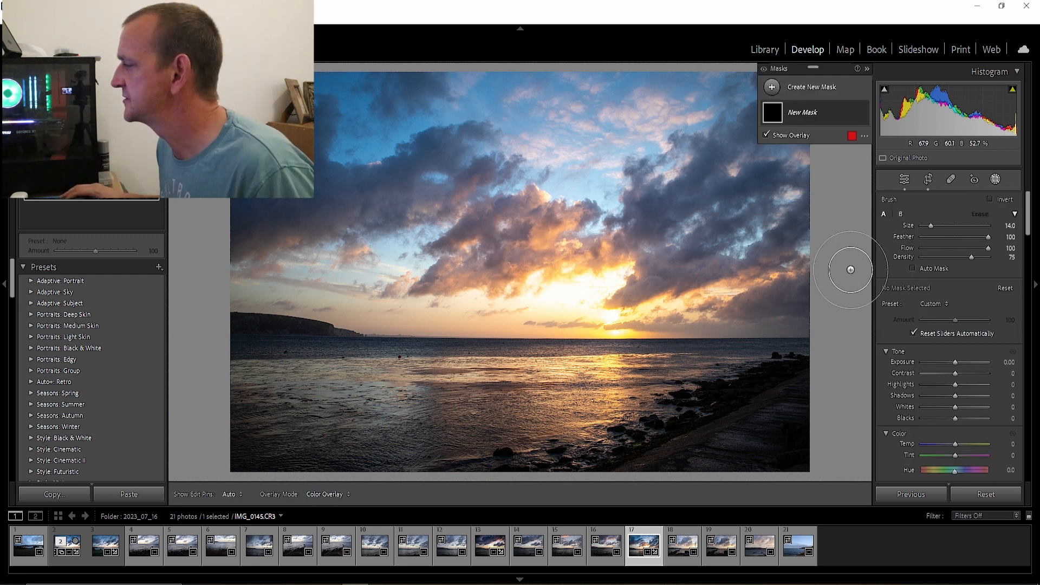
{"action": "mouse_move", "coordinate": [655, 51]}
{"action": "left_mouse_down"}
{"action": "mouse_move", "coordinate": [654, 78]}
{"action": "mouse_move", "coordinate": [987, 97]}
{"action": "mouse_move", "coordinate": [520, 141]}
{"action": "mouse_move", "coordinate": [349, 204]}
{"action": "mouse_move", "coordinate": [255, 277]}
{"action": "mouse_move", "coordinate": [220, 261]}
{"action": "mouse_move", "coordinate": [374, 320]}
{"action": "mouse_move", "coordinate": [753, 309]}
{"action": "mouse_move", "coordinate": [796, 163]}
{"action": "mouse_move", "coordinate": [423, 157]}
{"action": "mouse_move", "coordinate": [390, 249]}
{"action": "mouse_move", "coordinate": [692, 256]}
{"action": "mouse_move", "coordinate": [631, 273]}
{"action": "mouse_move", "coordinate": [532, 258]}
{"action": "left_mouse_up"}
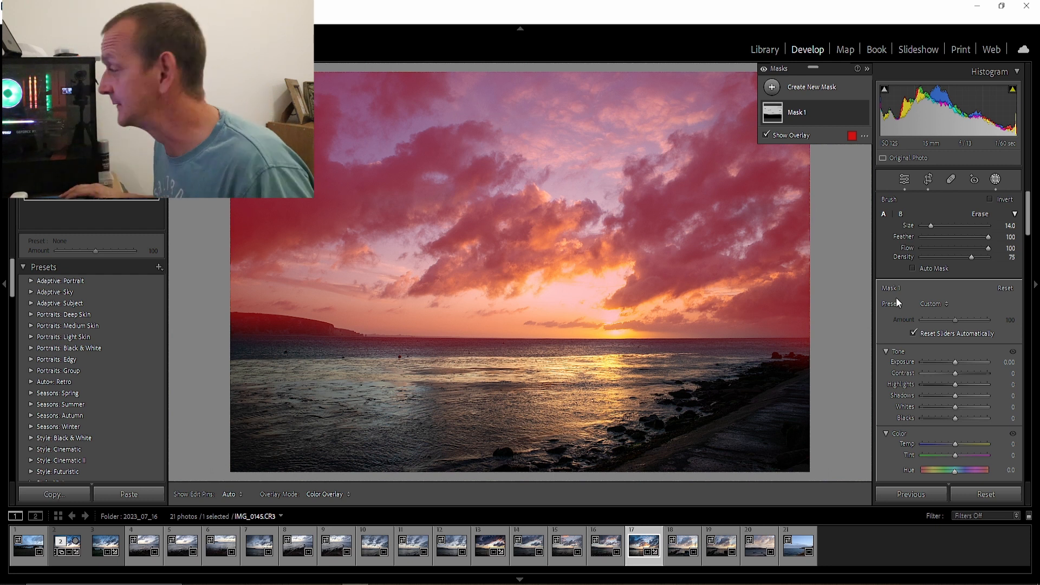
Adjust the Clarity and Dehaze effects of the sky mask and finish masking
{"action": "scroll", "coordinate": [903, 305], "scroll_direction": "down", "scroll_amount": 8}
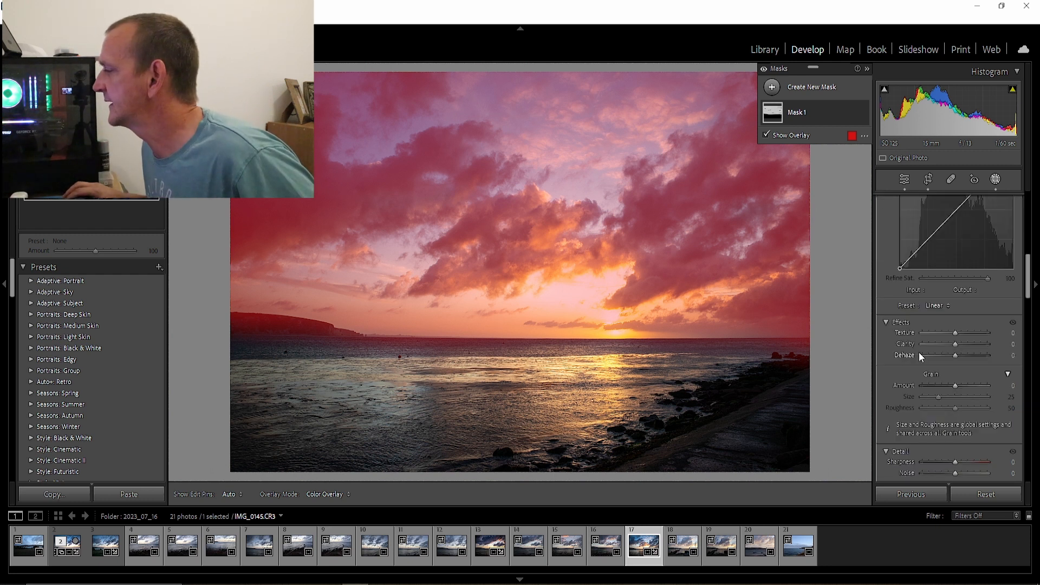
{"action": "mouse_move", "coordinate": [950, 343]}
{"action": "left_mouse_down"}
{"action": "mouse_move", "coordinate": [993, 349]}
{"action": "mouse_move", "coordinate": [925, 353]}
{"action": "mouse_move", "coordinate": [989, 361]}
{"action": "mouse_move", "coordinate": [912, 362]}
{"action": "mouse_move", "coordinate": [959, 362]}
{"action": "left_mouse_up"}
{"action": "scroll", "coordinate": [970, 379], "scroll_direction": "down", "scroll_amount": 5}
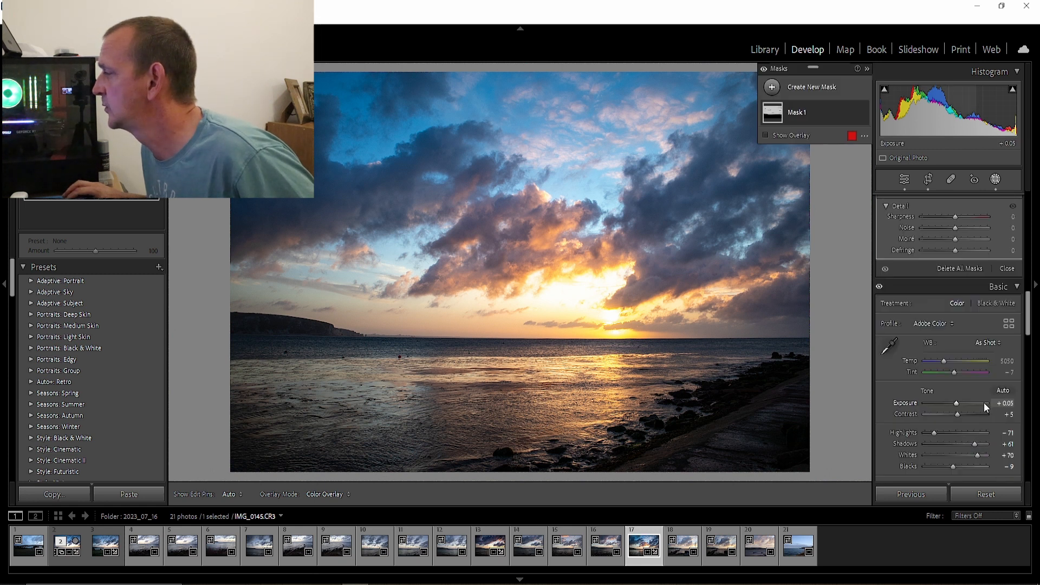
{"action": "left_click", "coordinate": [1003, 268]}
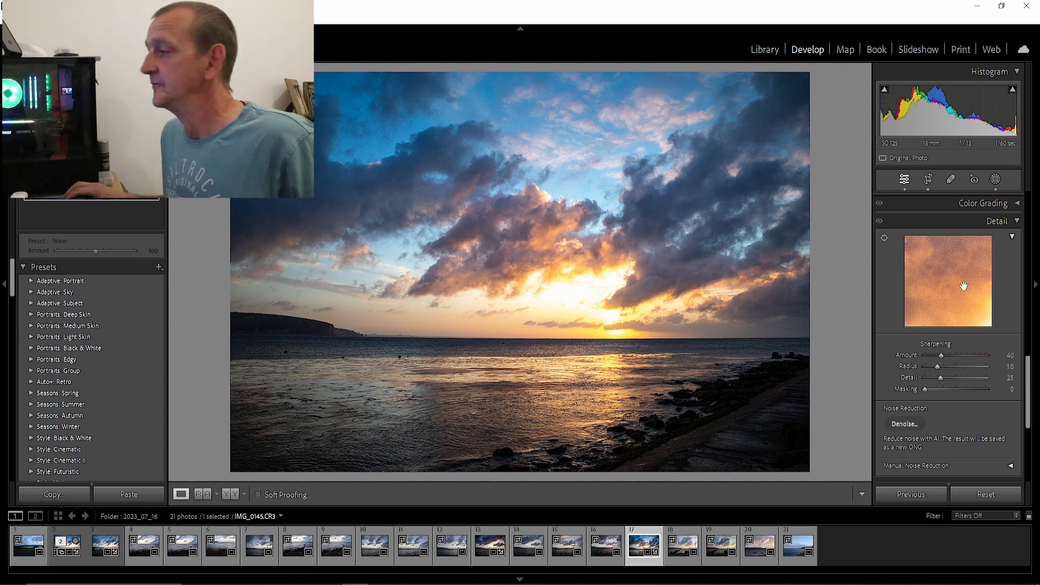
Remove the small dark spots on the water just below the horizon with the content-aware Remove tool at size 76
{"action": "scroll", "coordinate": [964, 287], "scroll_direction": "down", "scroll_amount": 5}
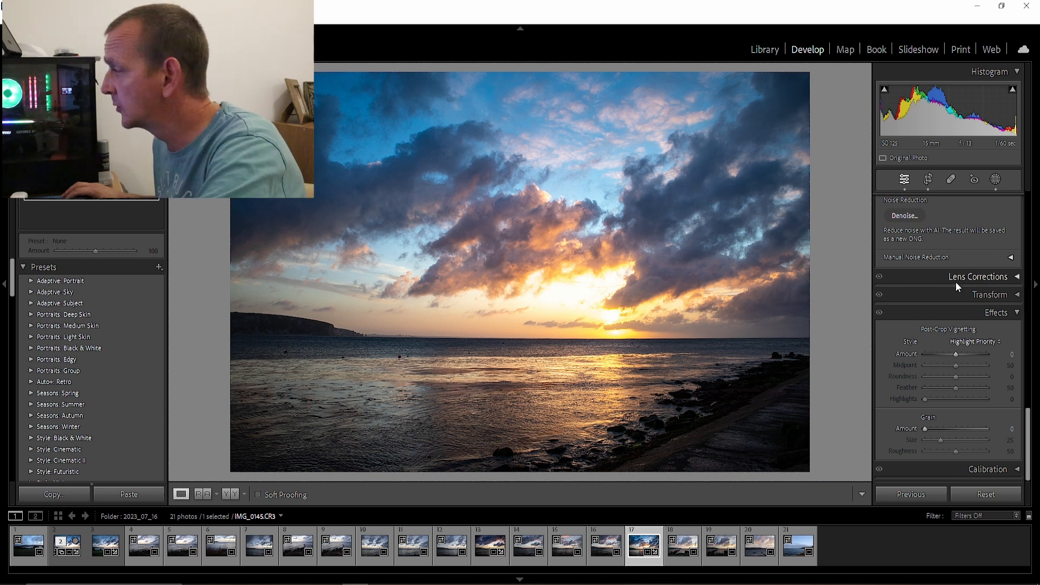
{"action": "left_click", "coordinate": [951, 179]}
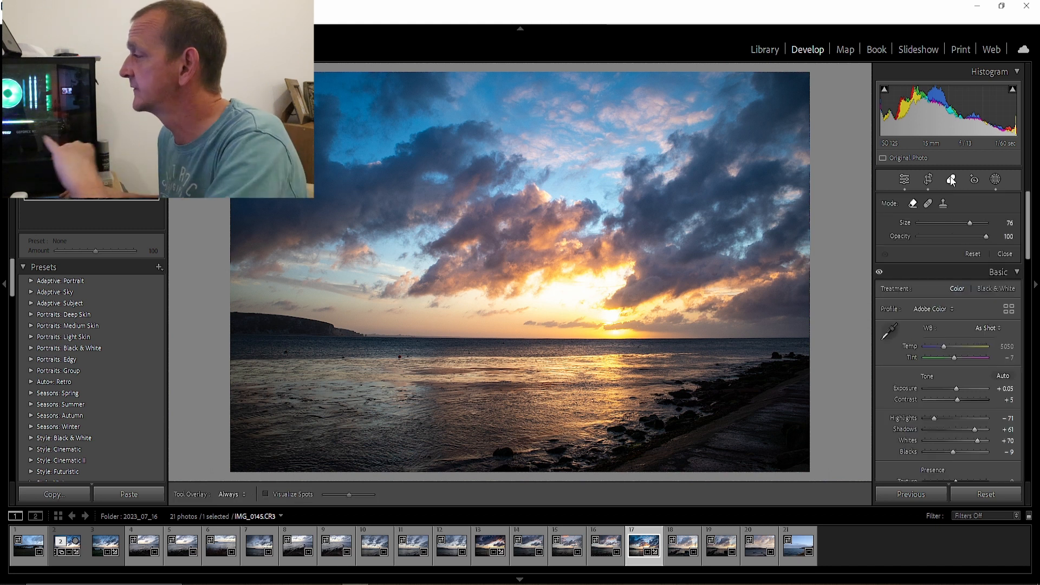
{"action": "left_click", "coordinate": [399, 357]}
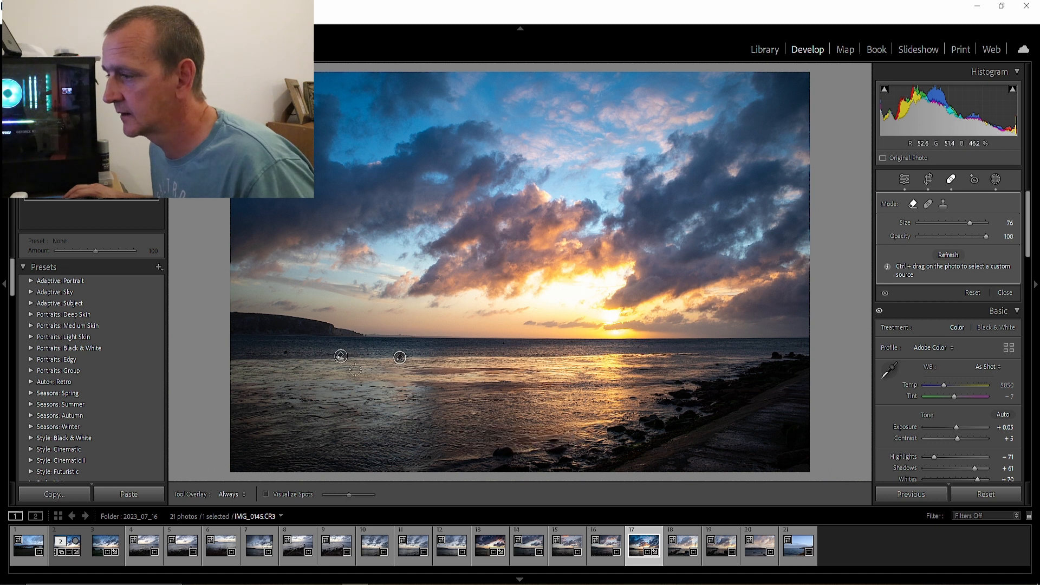
{"action": "left_click", "coordinate": [286, 352]}
{"action": "left_click", "coordinate": [470, 352]}
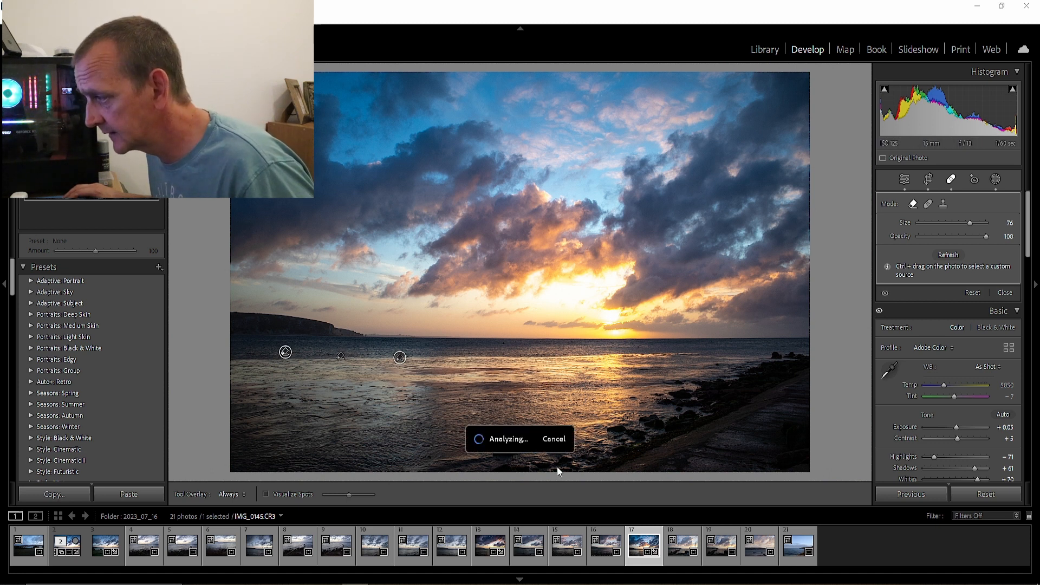
{"action": "left_click", "coordinate": [1003, 293]}
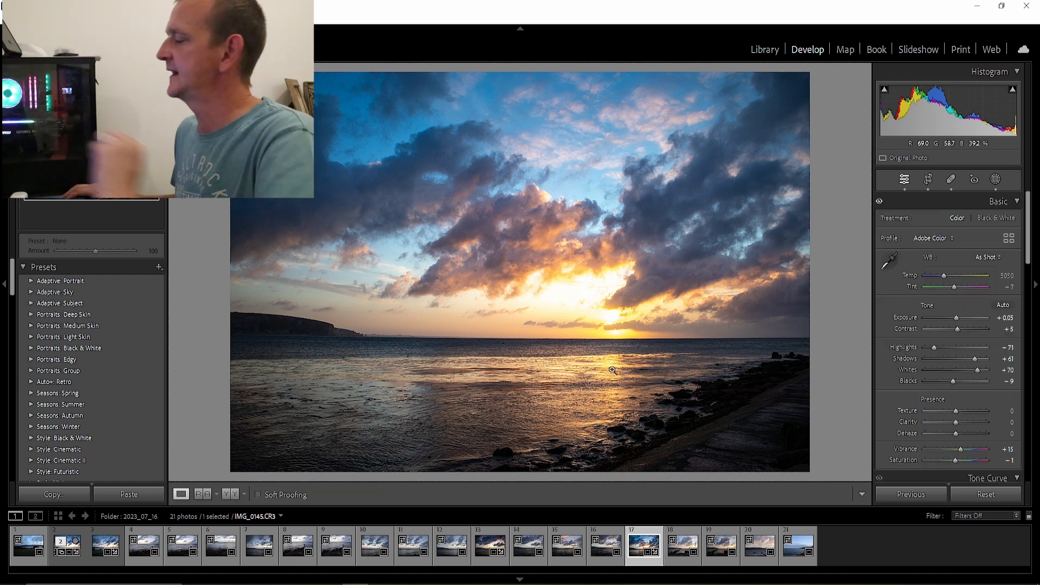
Set the photo's sharpening Amount to 99 and its Masking to 87, using the edge mask preview
{"action": "scroll", "coordinate": [950, 392], "scroll_direction": "down", "scroll_amount": 10}
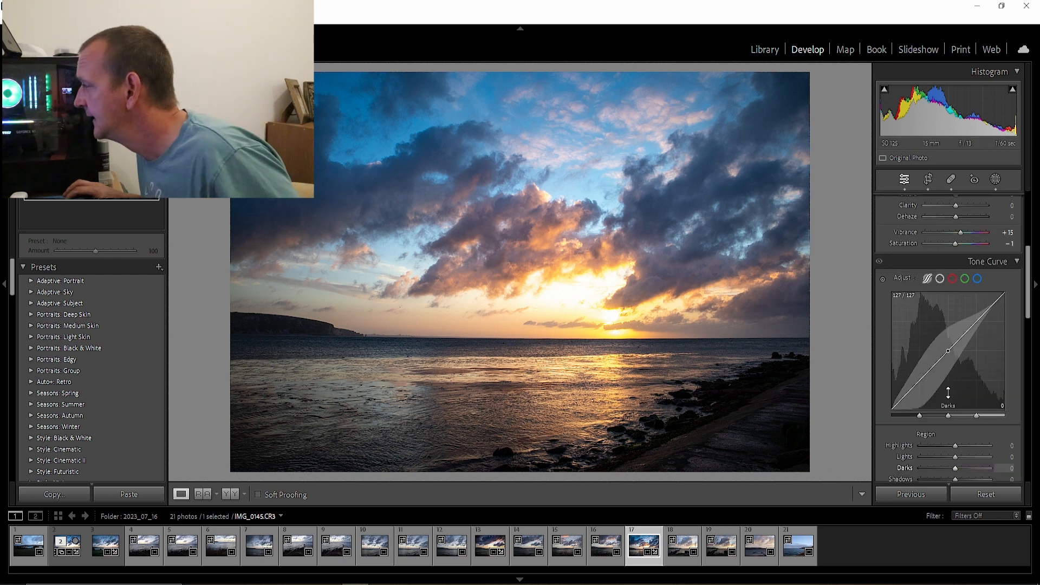
{"action": "scroll", "coordinate": [948, 391], "scroll_direction": "down", "scroll_amount": 6}
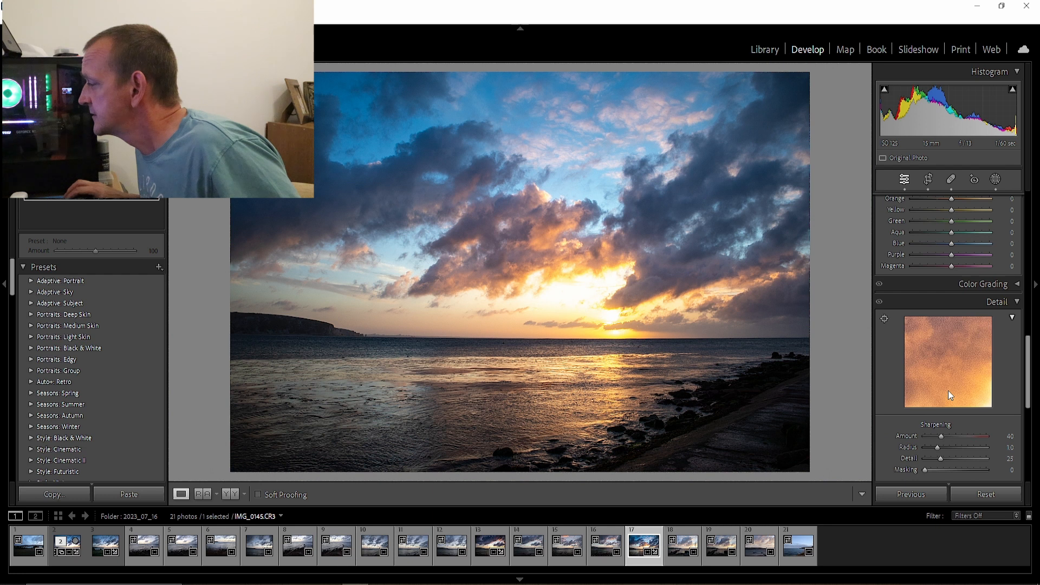
{"action": "scroll", "coordinate": [948, 395], "scroll_direction": "down", "scroll_amount": 3}
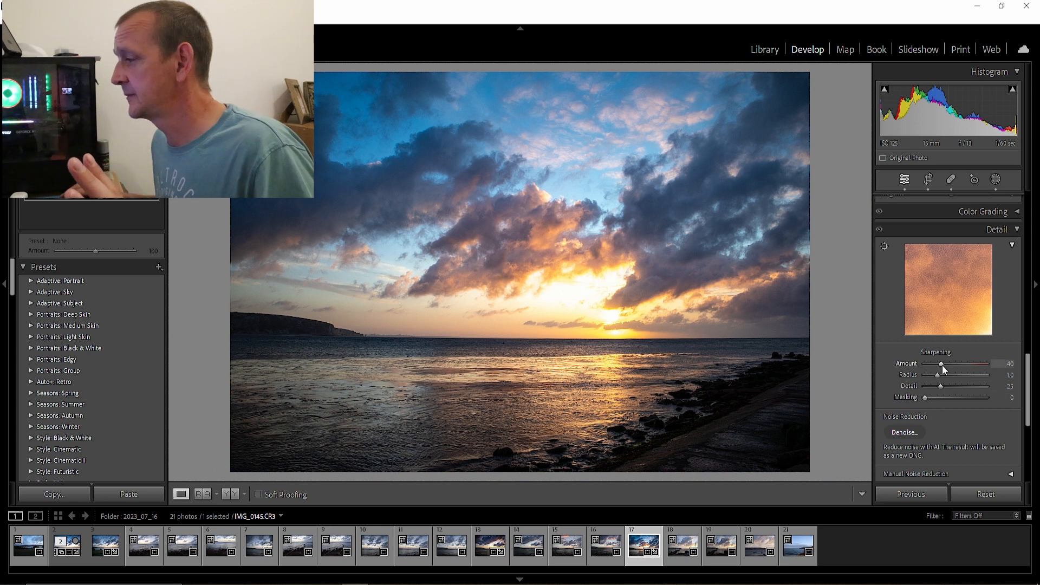
{"action": "mouse_move", "coordinate": [941, 366]}
{"action": "left_mouse_down"}
{"action": "mouse_move", "coordinate": [978, 366]}
{"action": "mouse_move", "coordinate": [934, 365]}
{"action": "left_mouse_up"}
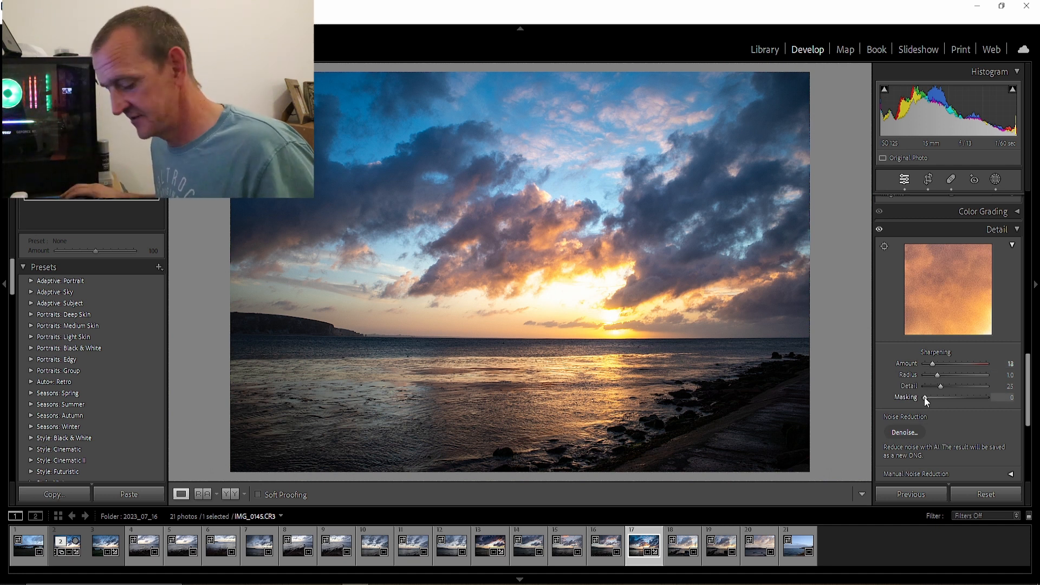
{"action": "key", "text": "alt"}
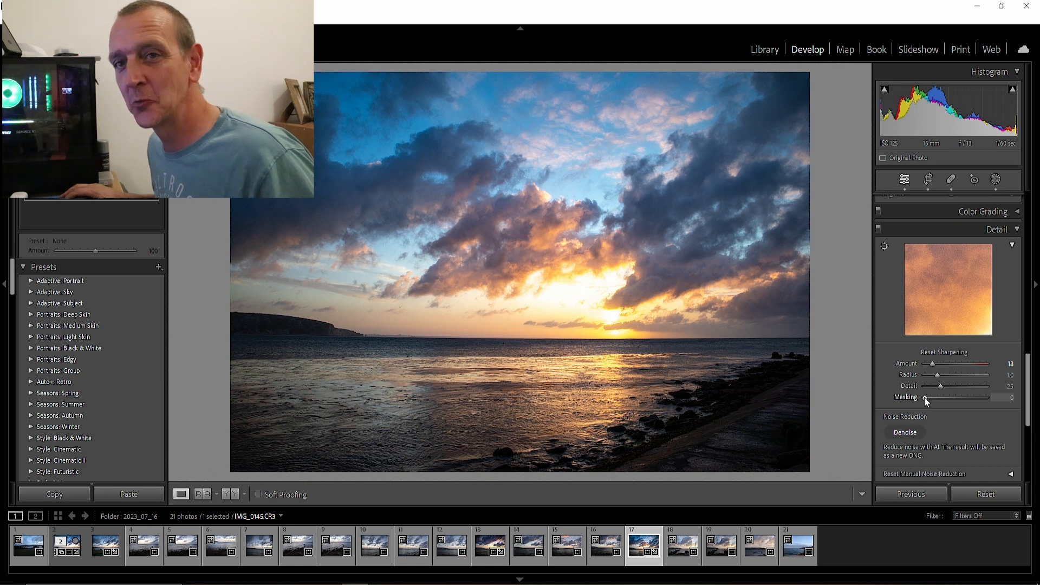
{"action": "left_click_drag", "start_coordinate": [924, 398], "coordinate": [977, 398]}
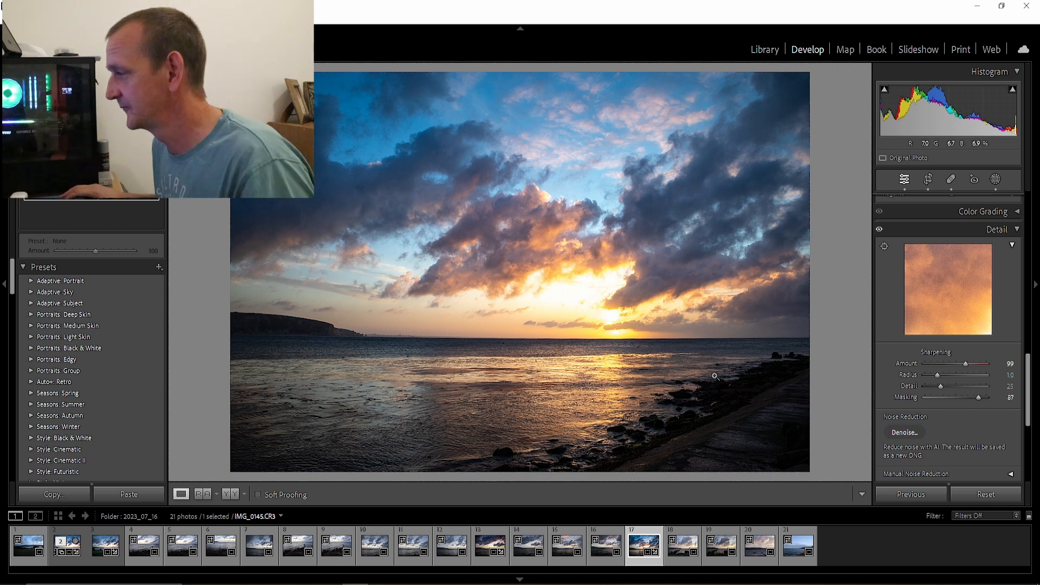
Examine the sharpened photo up close along the horizon, the headland cliffs and the water, and return to the full view
{"action": "left_click", "coordinate": [643, 345]}
{"action": "left_click_drag", "start_coordinate": [644, 344], "coordinate": [856, 298]}
{"action": "left_click_drag", "start_coordinate": [265, 251], "coordinate": [671, 271]}
{"action": "left_click_drag", "start_coordinate": [336, 361], "coordinate": [606, 323]}
{"action": "left_click_drag", "start_coordinate": [374, 326], "coordinate": [536, 329]}
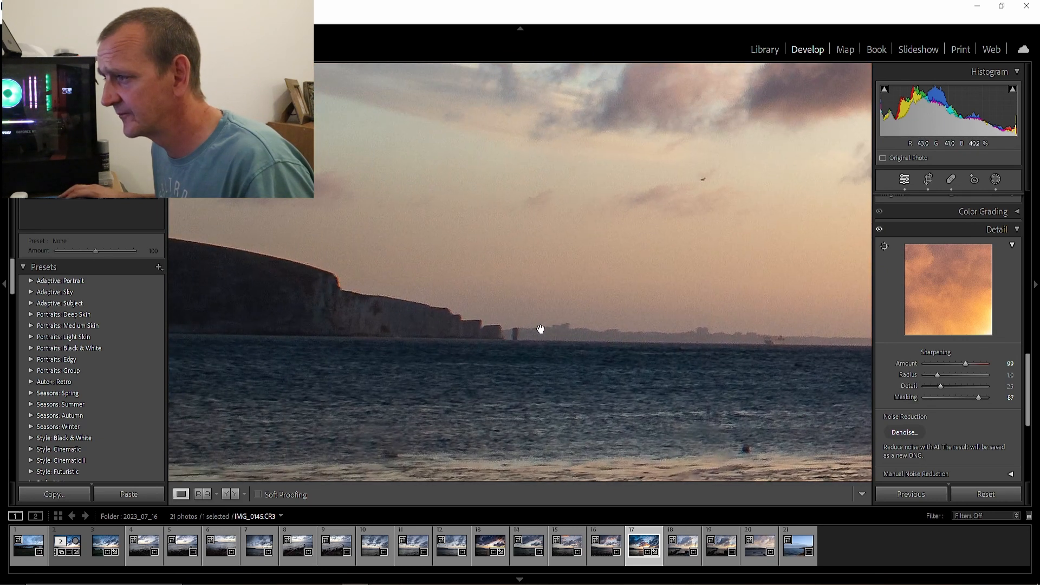
{"action": "left_click", "coordinate": [540, 329]}
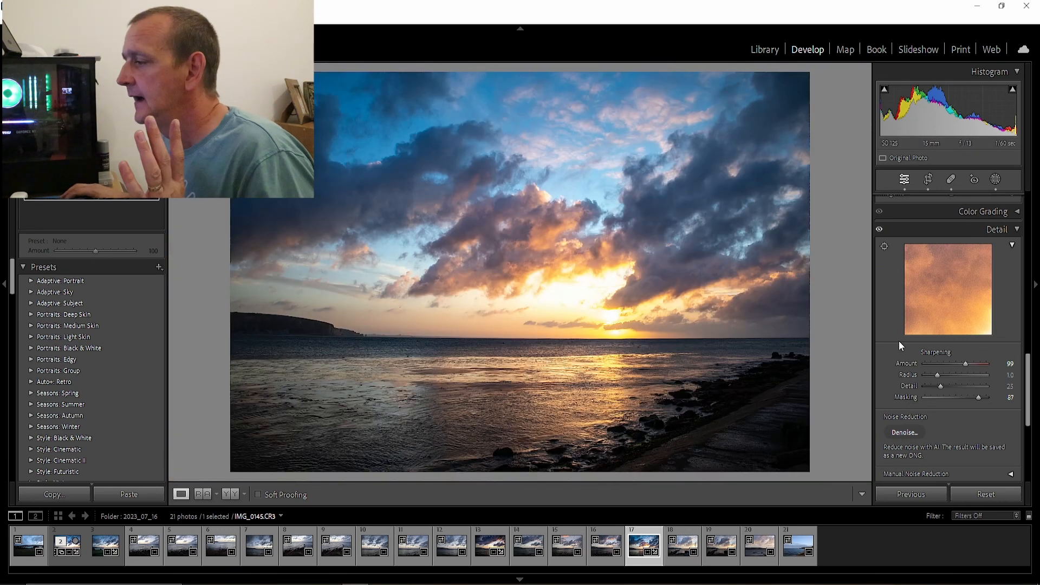
{"action": "left_click", "coordinate": [763, 427]}
{"action": "left_click", "coordinate": [681, 314]}
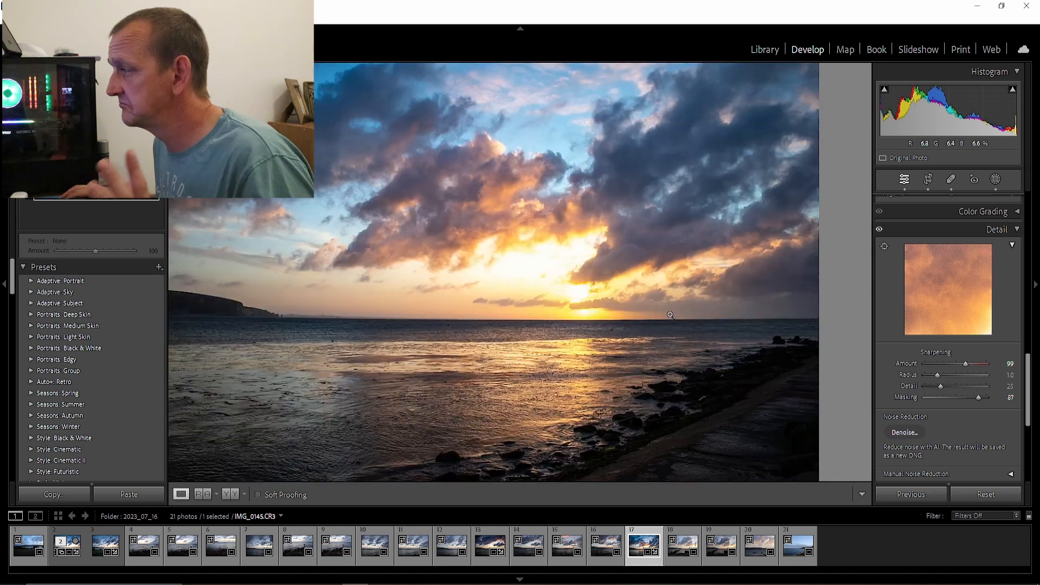
Darken the photo's edges with a Highlight Priority post-crop vignette at Amount -18
{"action": "scroll", "coordinate": [938, 333], "scroll_direction": "down", "scroll_amount": 5}
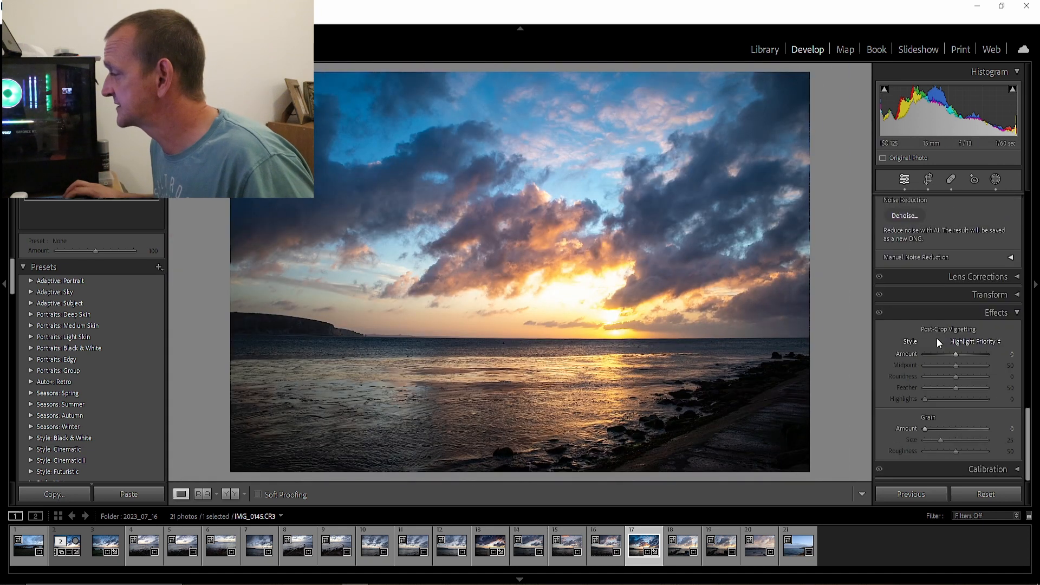
{"action": "mouse_move", "coordinate": [957, 353]}
{"action": "left_mouse_down"}
{"action": "mouse_move", "coordinate": [922, 360]}
{"action": "mouse_move", "coordinate": [950, 360]}
{"action": "left_mouse_up"}
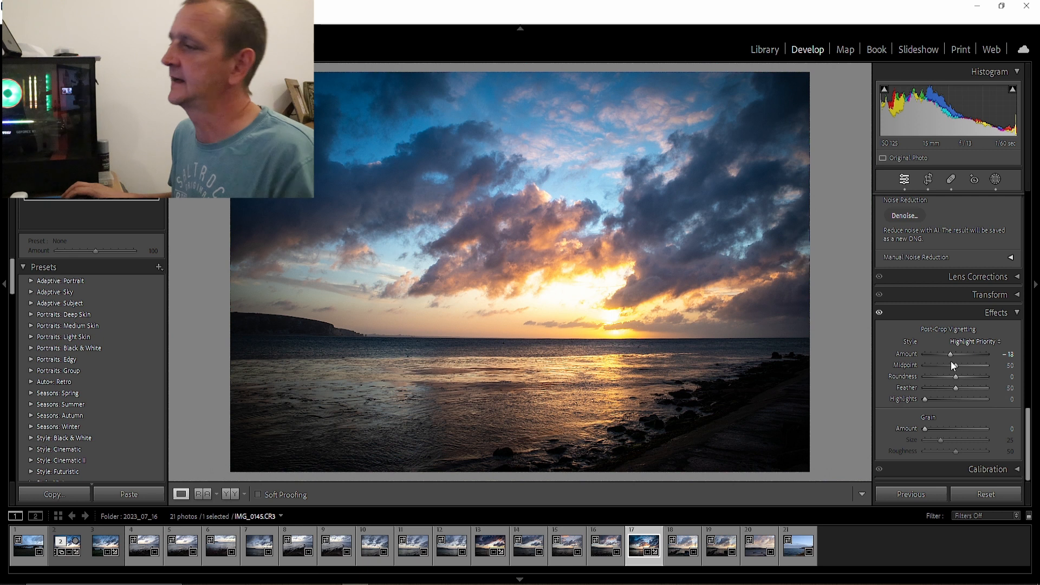